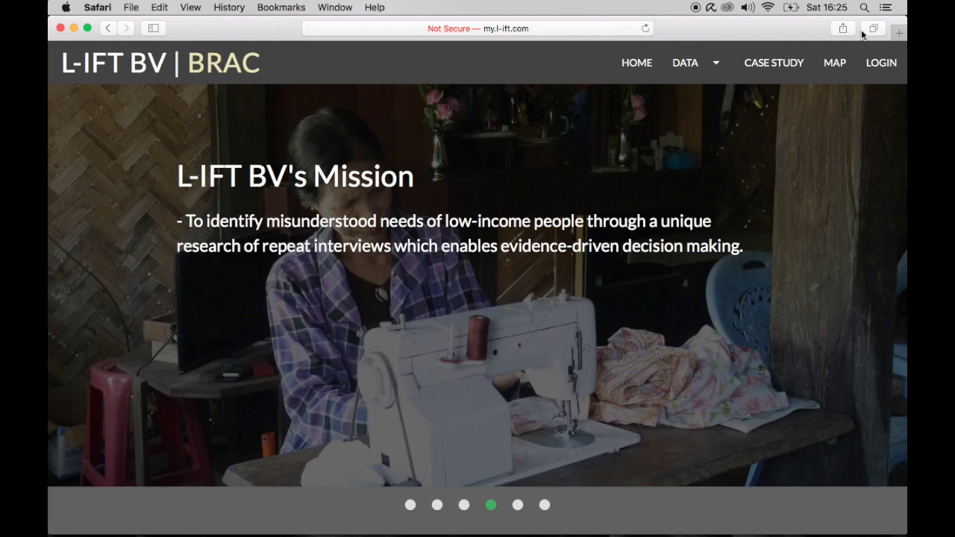
Log in to the L-IFT BV | BRAC portal by entering the account's email address and password.
left_click(887, 63)
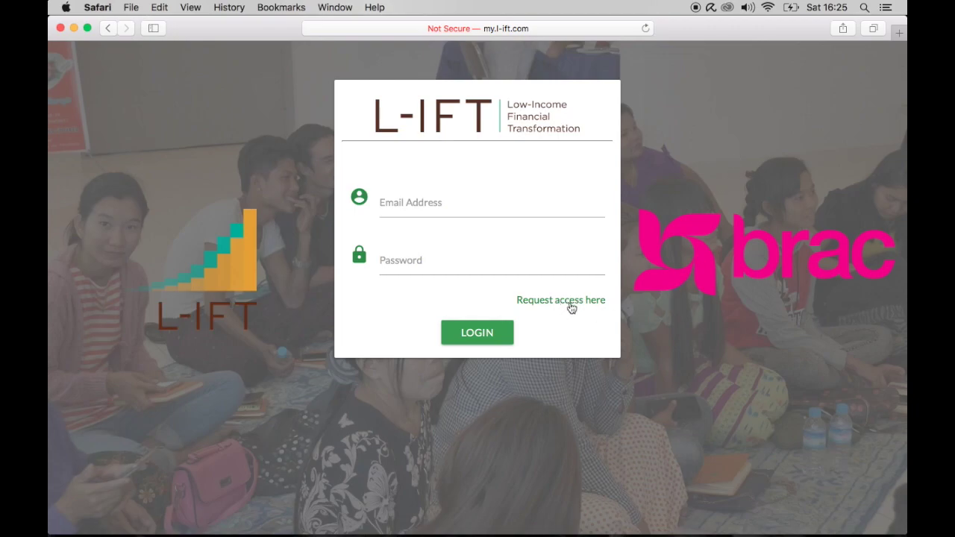
left_click(442, 213)
type("aabc")
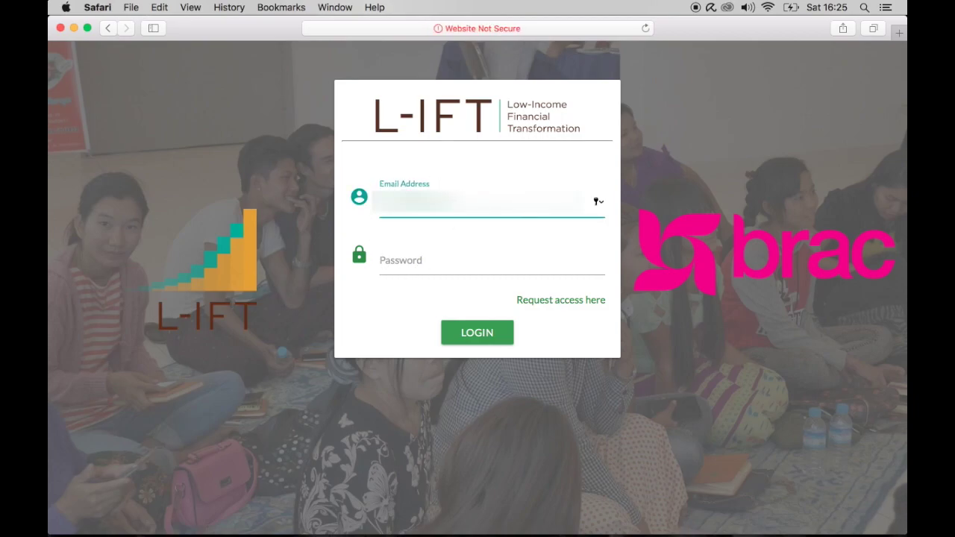
key("Tab")
type("**********")
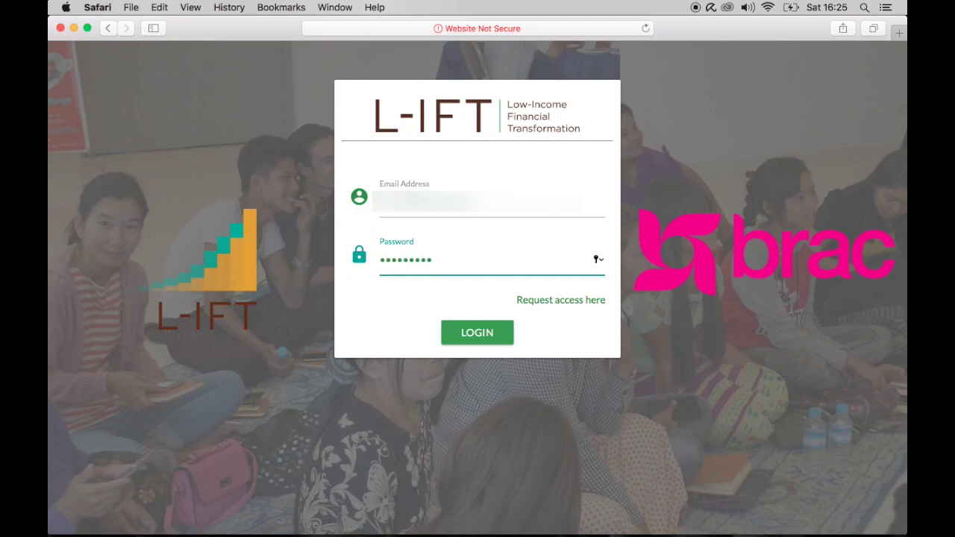
key("Return")
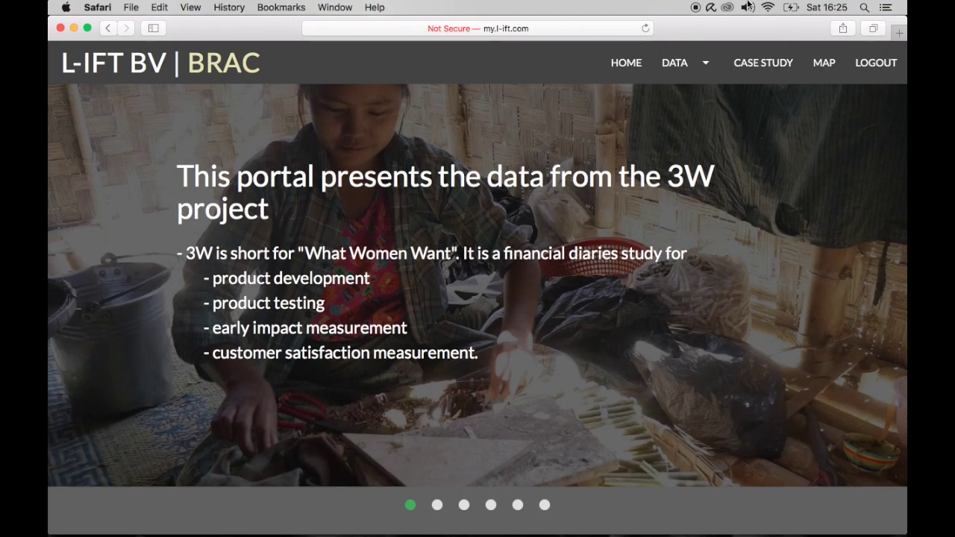
Open the Diaries data page and look through its question categories without choosing one.
left_click(702, 67)
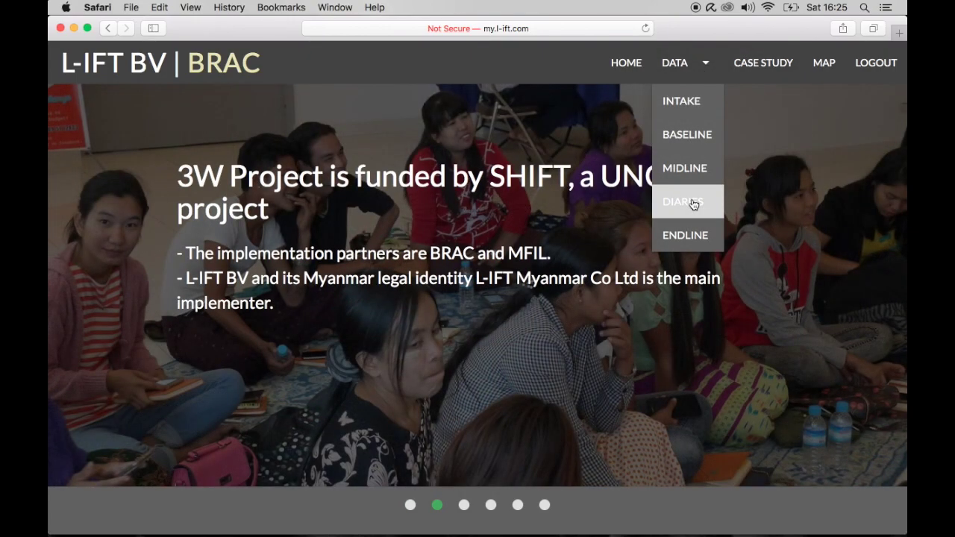
left_click(693, 204)
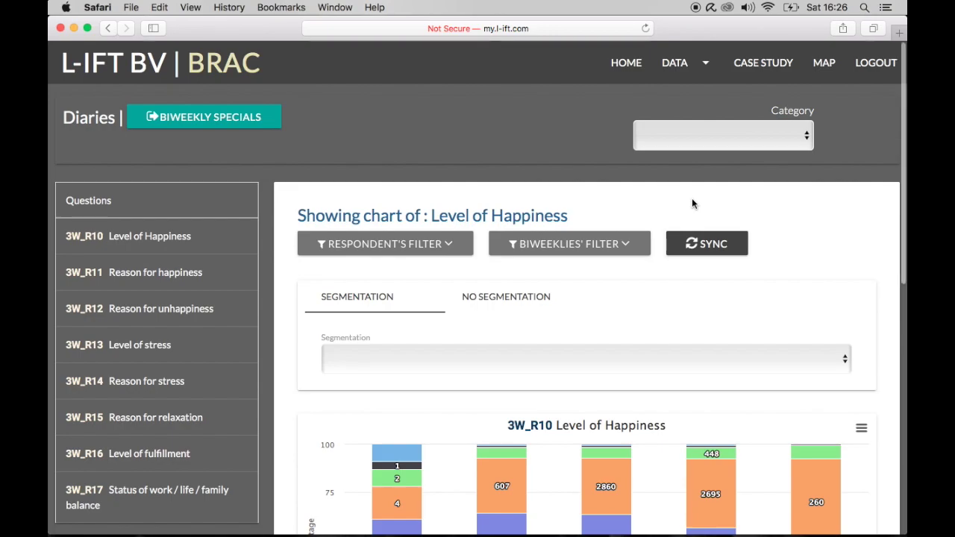
left_click(751, 137)
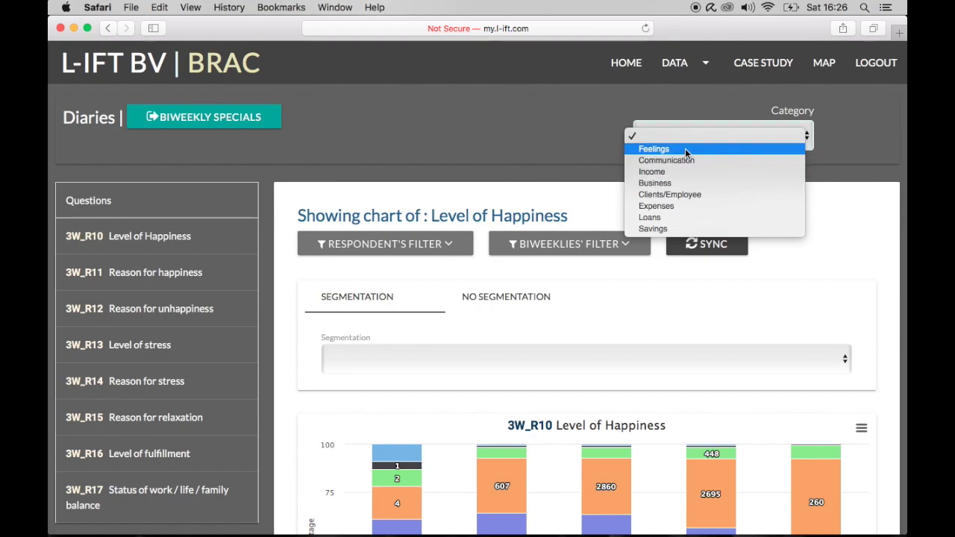
key("Escape")
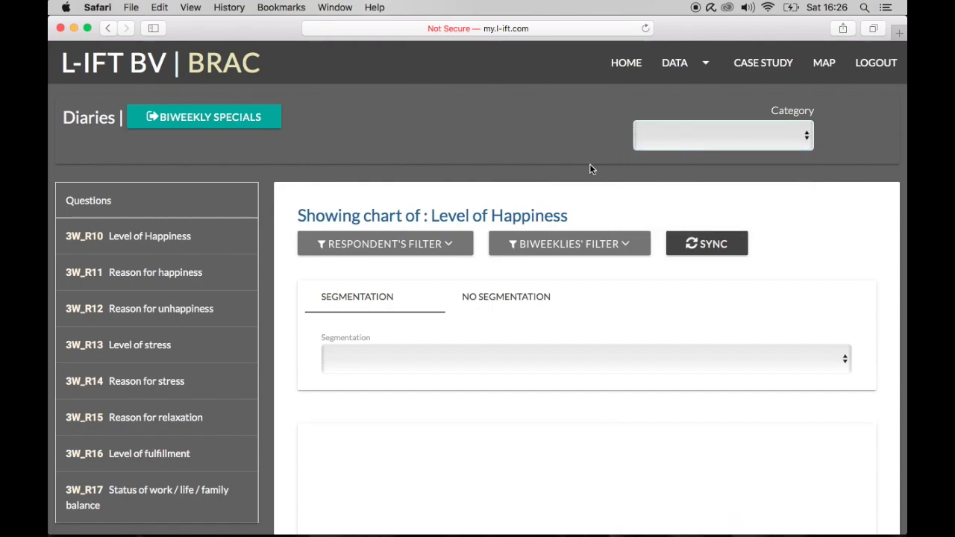
scroll(552, 227, "down", 1)
scroll(552, 228, "up", 1)
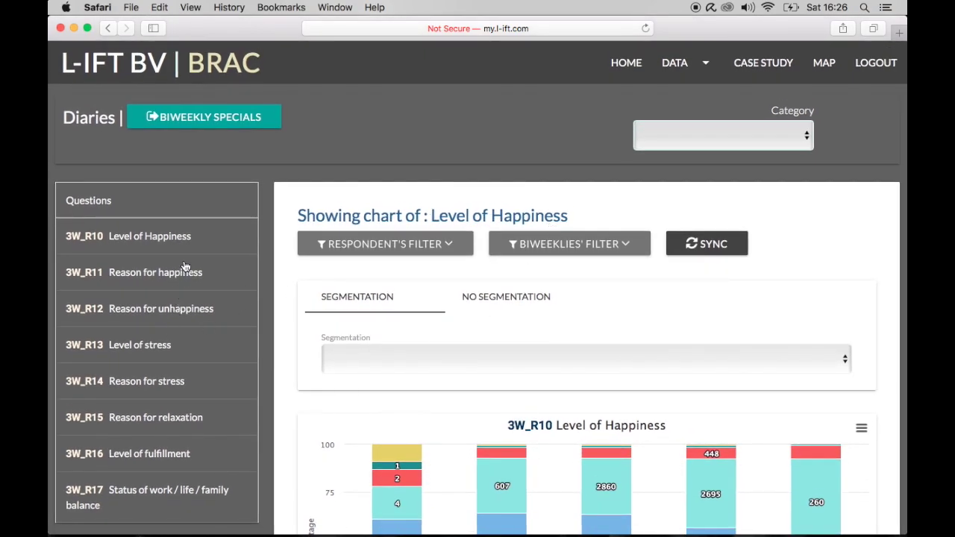
Expand the 3W_R10 Level of Happiness question and examine its chart across the PPI Score groups.
left_click(164, 239)
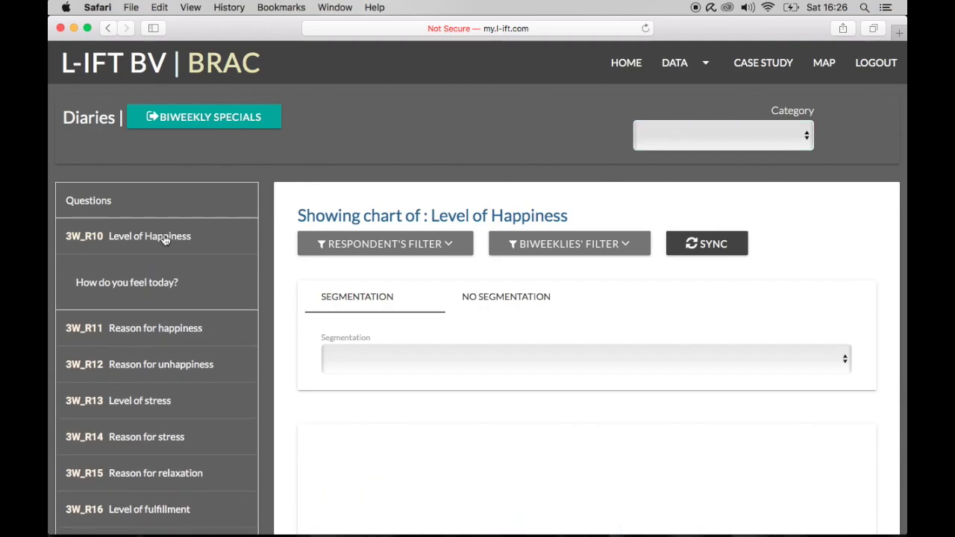
scroll(363, 240, "down", 3)
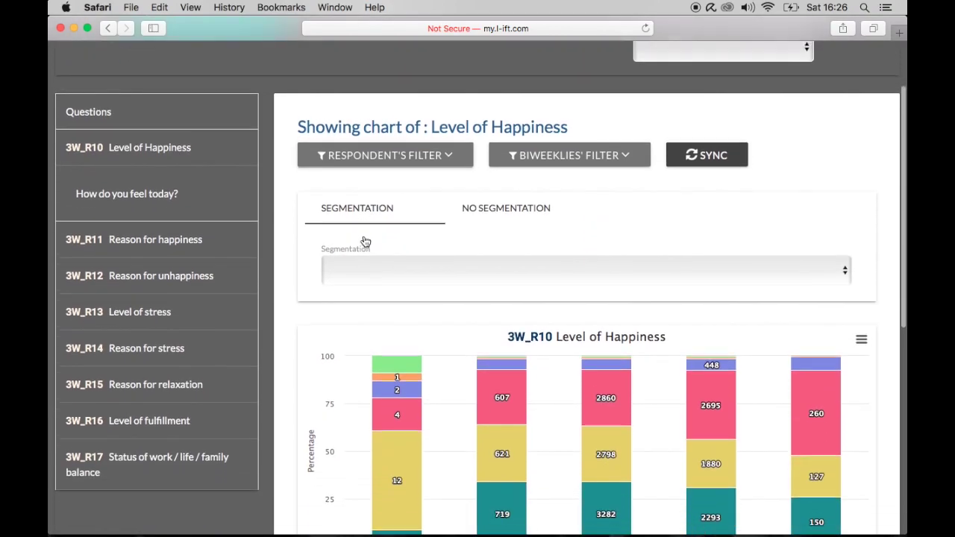
scroll(364, 240, "down", 5)
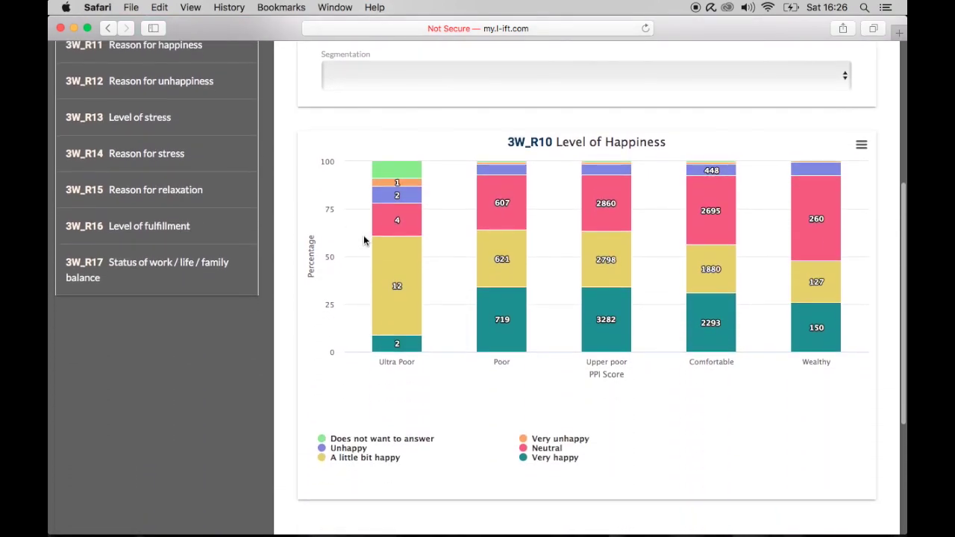
scroll(364, 241, "down", 1)
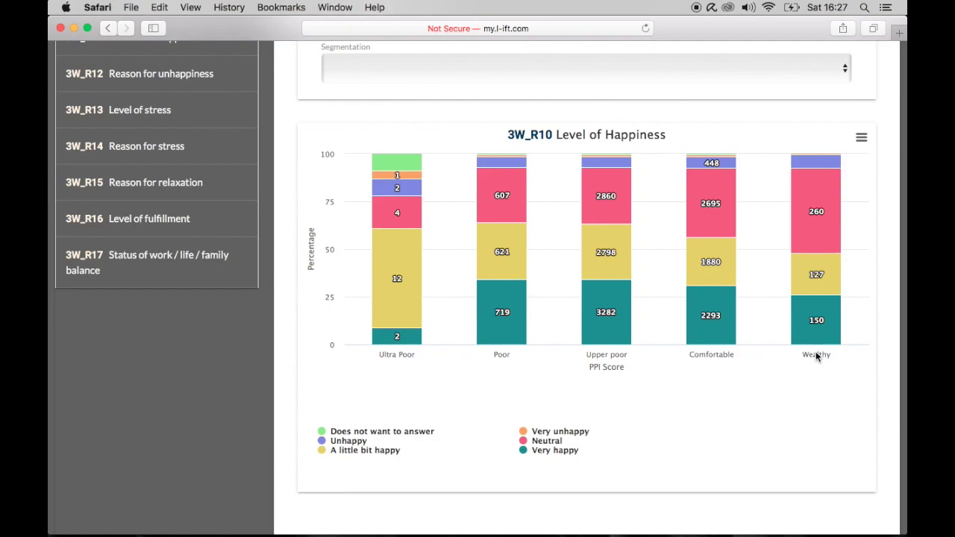
scroll(704, 350, "up", 5)
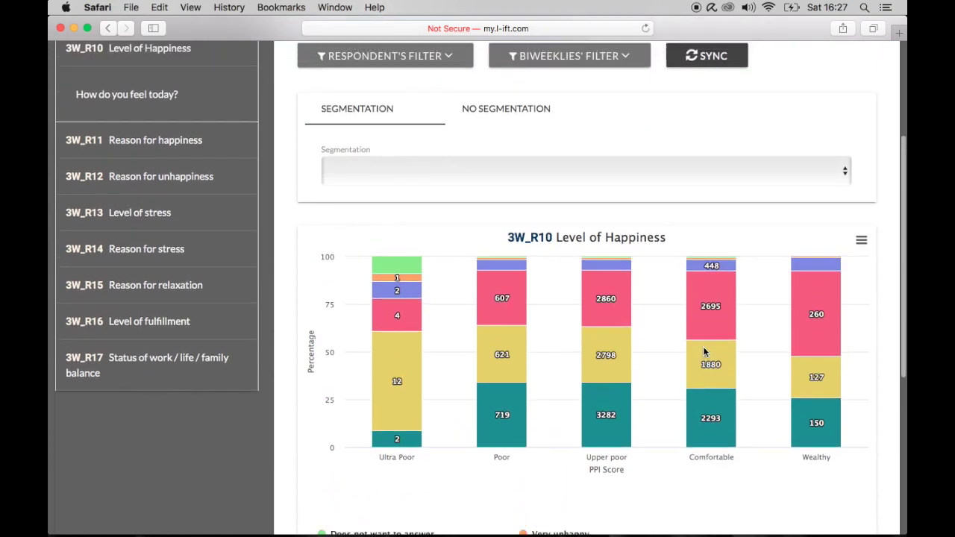
scroll(703, 353, "up", 1)
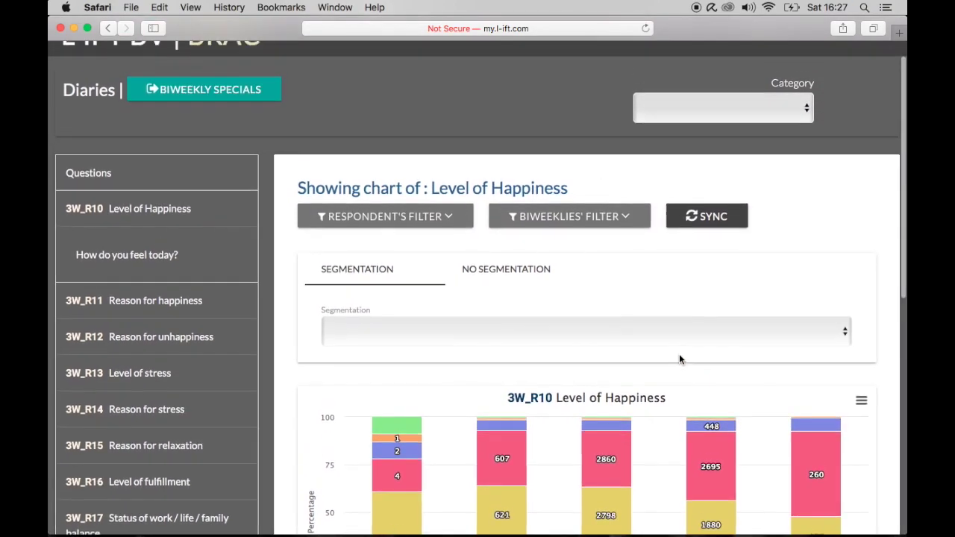
Segment the Level of Happiness chart by Age to review the age groups, and switch it to the view without segmentation.
left_click(589, 338)
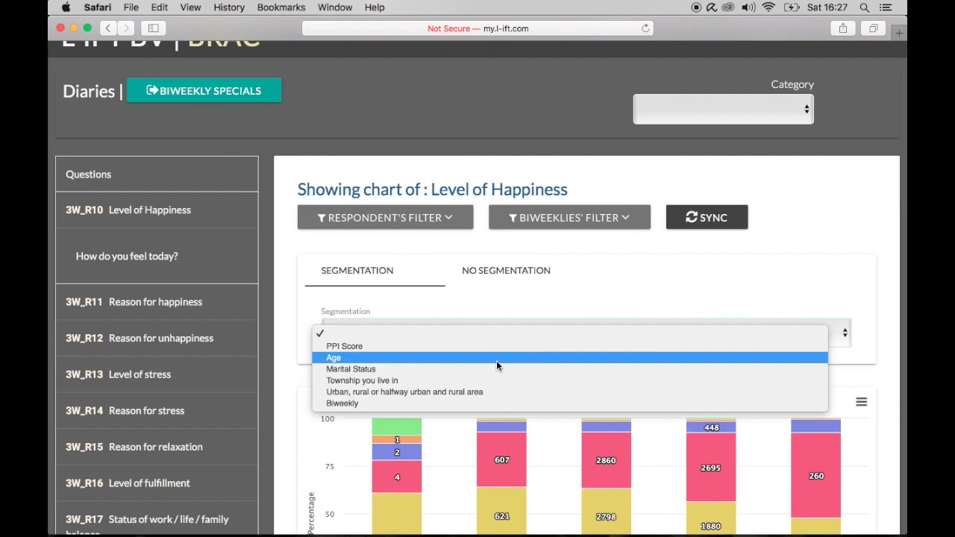
left_click(462, 363)
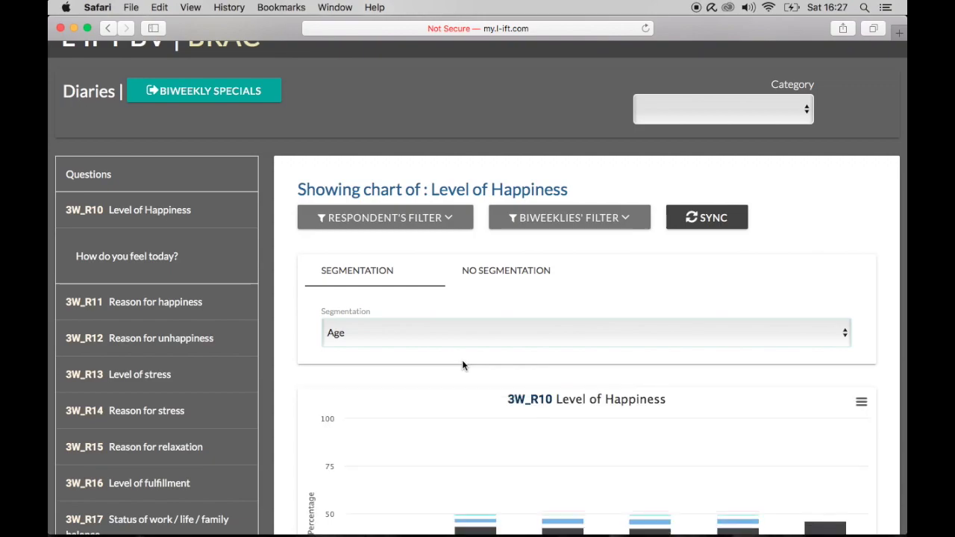
scroll(462, 364, "down", 3)
scroll(462, 360, "down", 2)
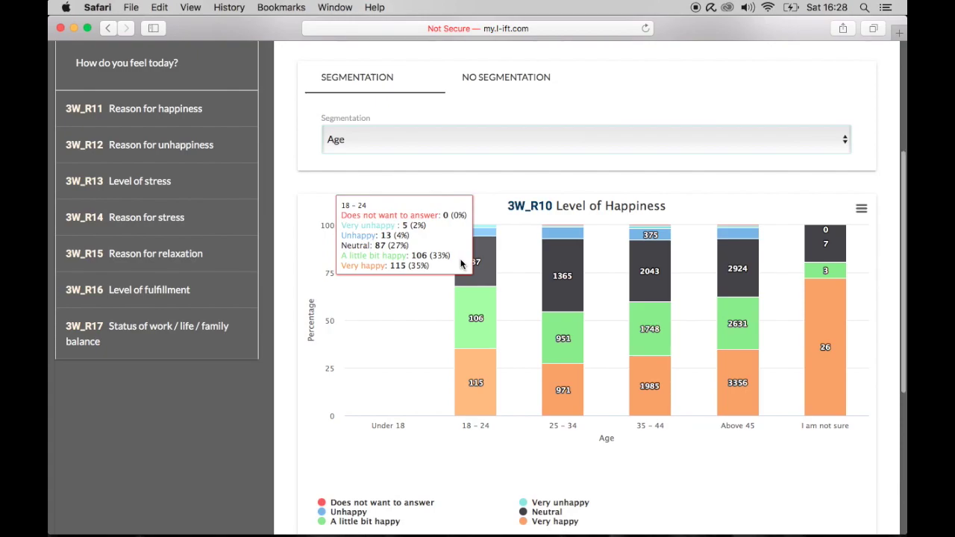
scroll(460, 263, "up", 3)
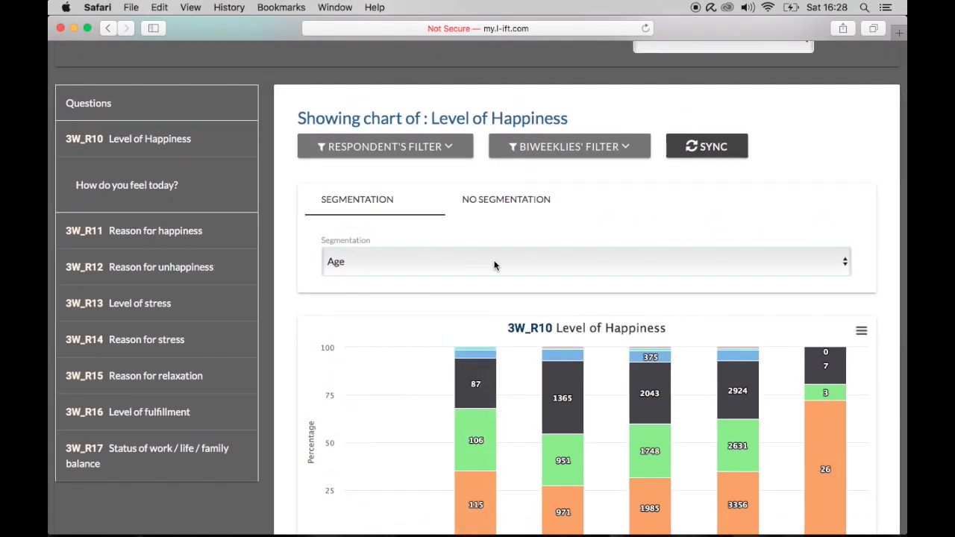
left_click(517, 201)
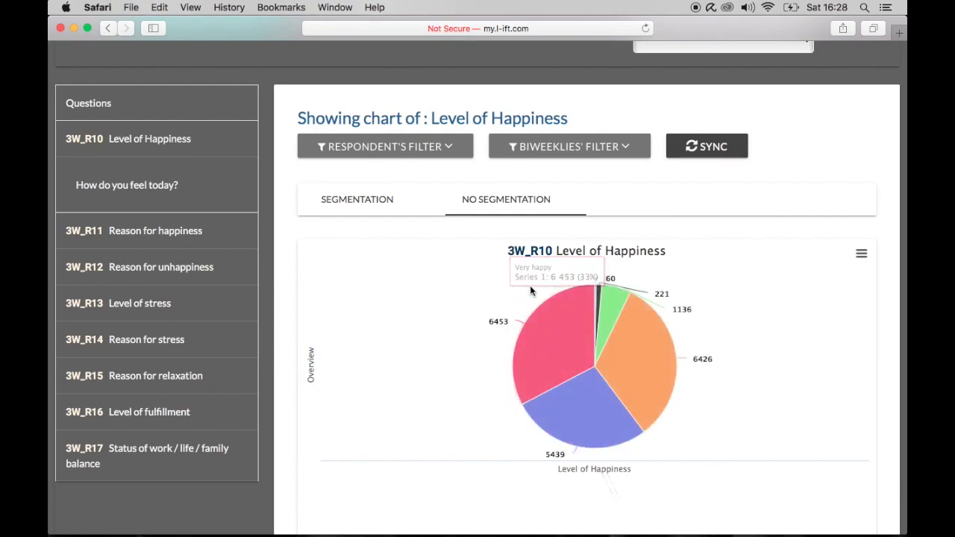
Exclude Under 18, Above 45 and I am not sure from the respondents' Age filter, and sync the chart to review it.
left_click(446, 151)
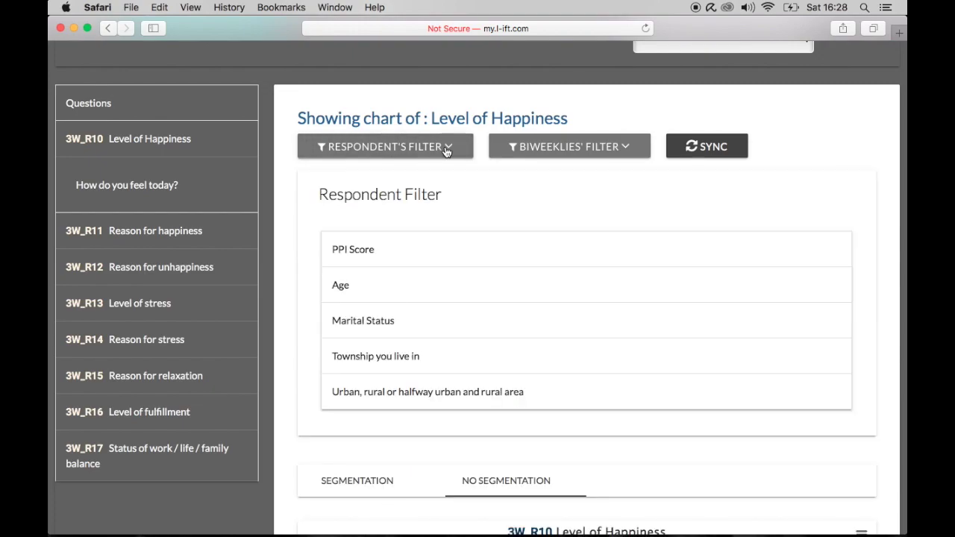
left_click(436, 285)
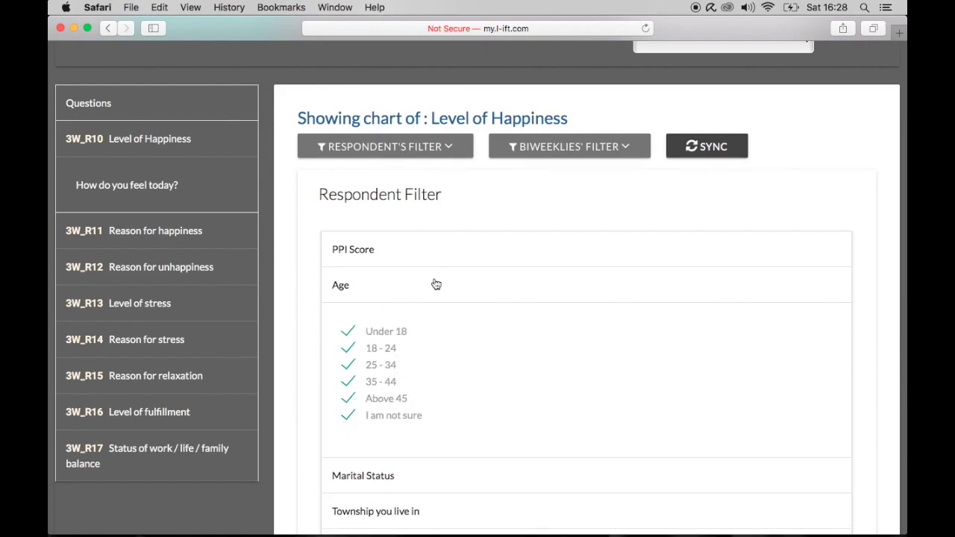
scroll(437, 284, "down", 1)
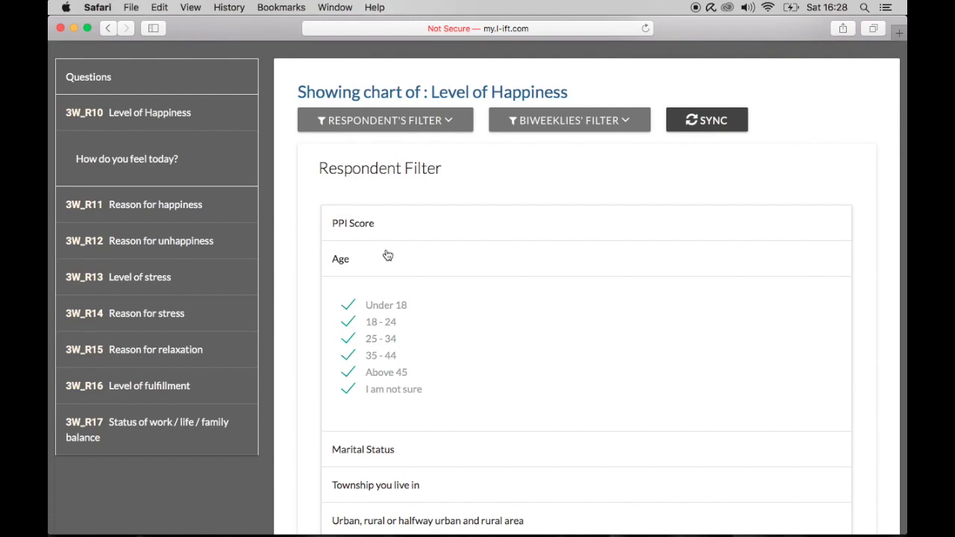
left_click(348, 305)
left_click(345, 372)
left_click(346, 389)
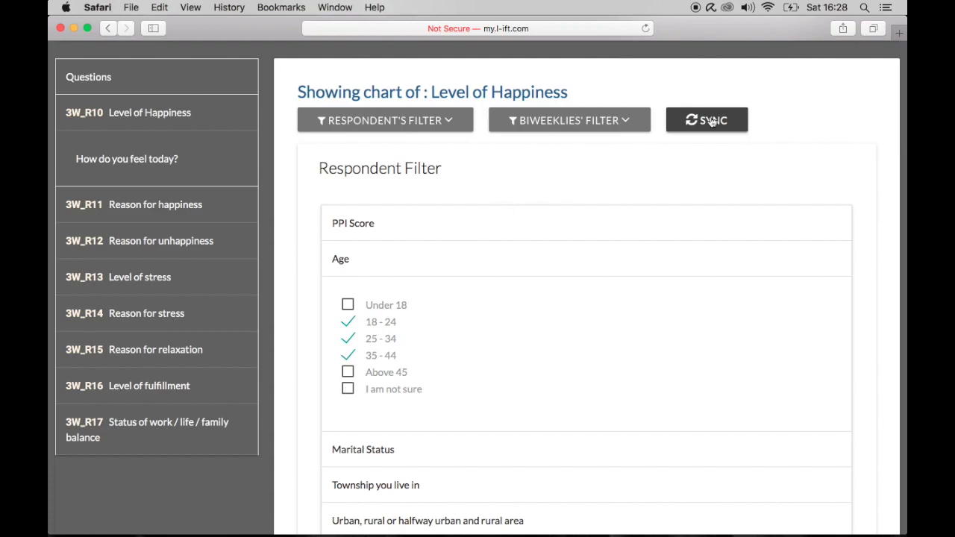
scroll(655, 311, "down", 6)
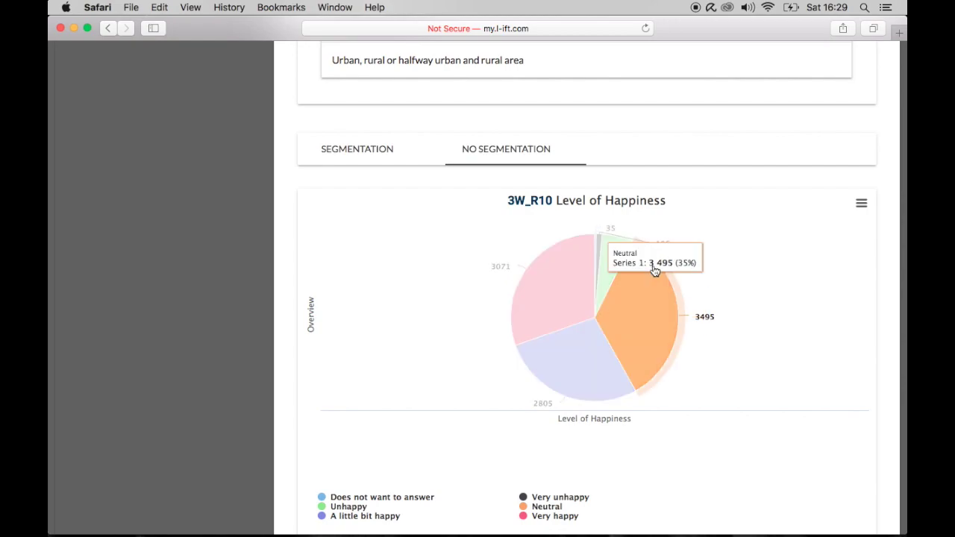
Exclude Feb 1,2, Sept 3,4 and Oct 1,2 from the biweekly filter and sync the Level of Happiness chart.
scroll(655, 271, "up", 10)
scroll(655, 271, "up", 2)
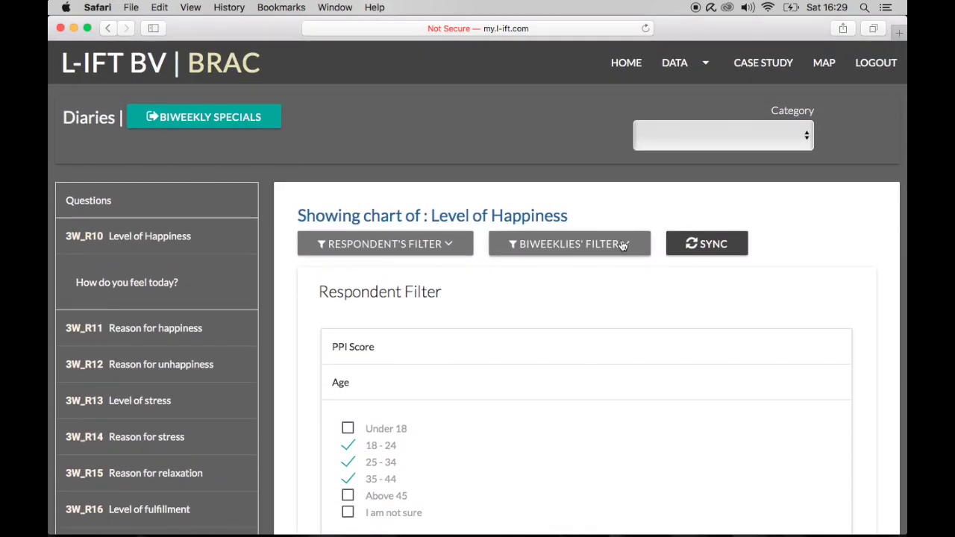
left_click(624, 246)
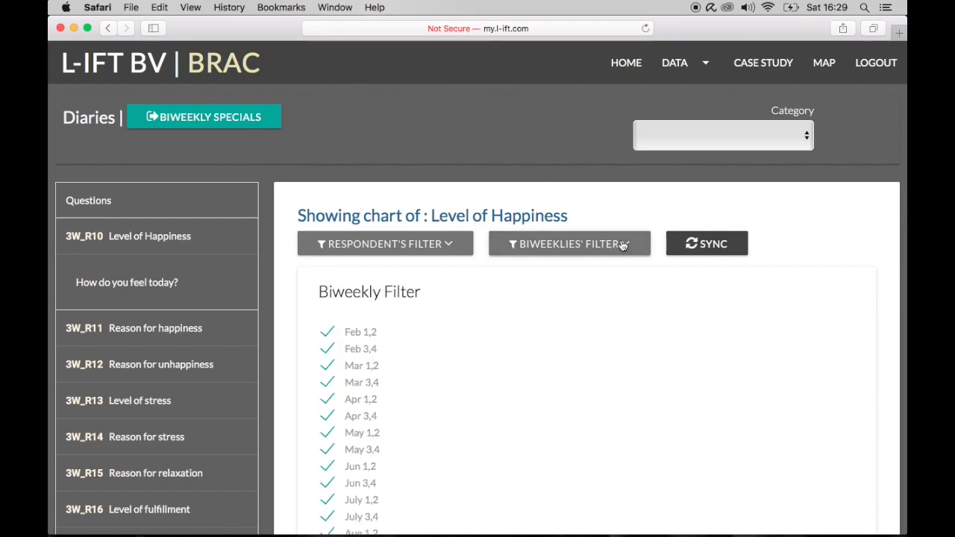
scroll(624, 321, "down", 5)
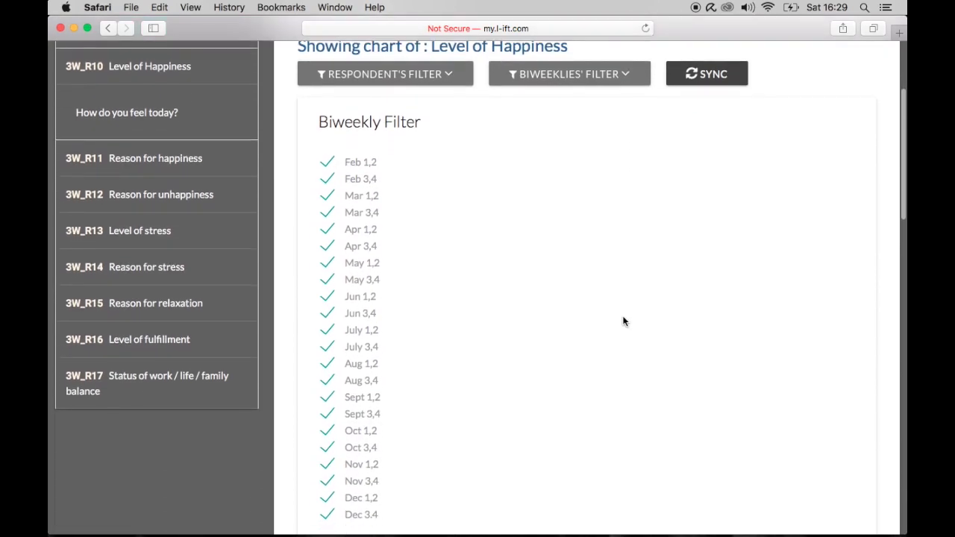
left_click(327, 135)
left_click(326, 387)
left_click(327, 403)
scroll(596, 244, "up", 2)
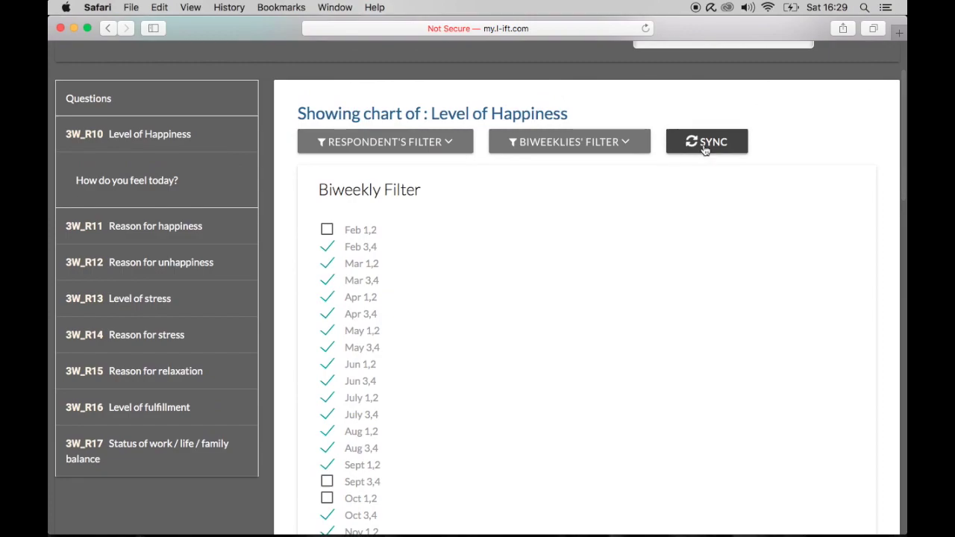
scroll(672, 270, "down", 15)
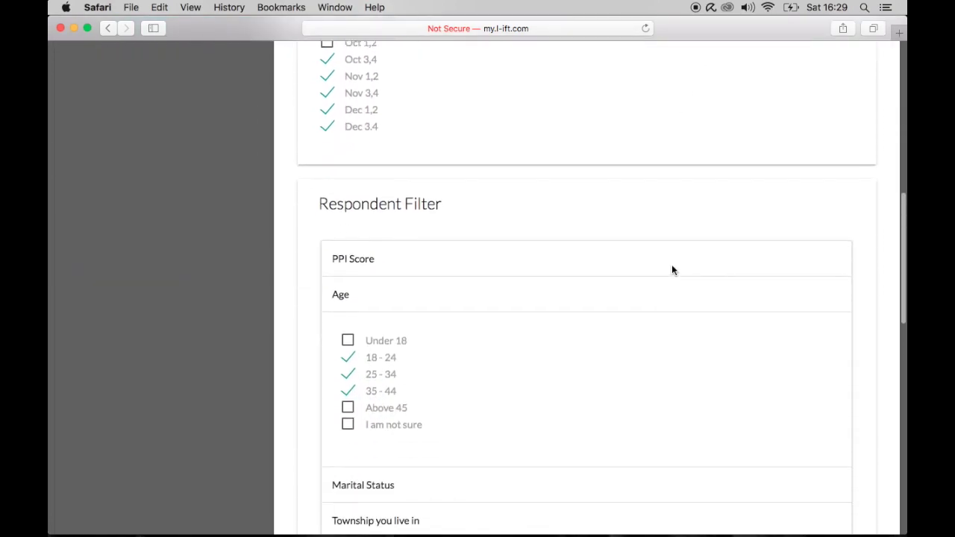
Open the Case Study page and view the Level of Happiness chart for respondent ID 1.
scroll(672, 269, "up", 15)
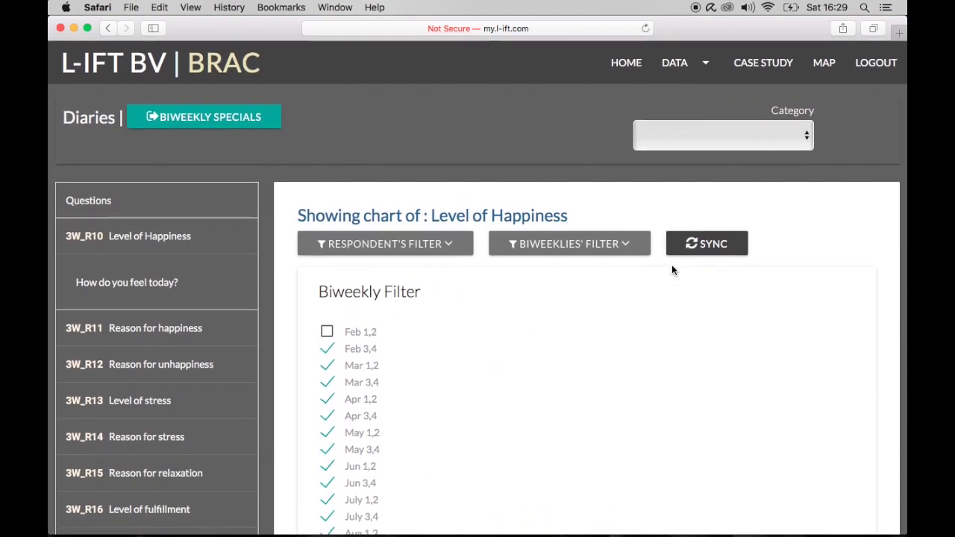
left_click(764, 66)
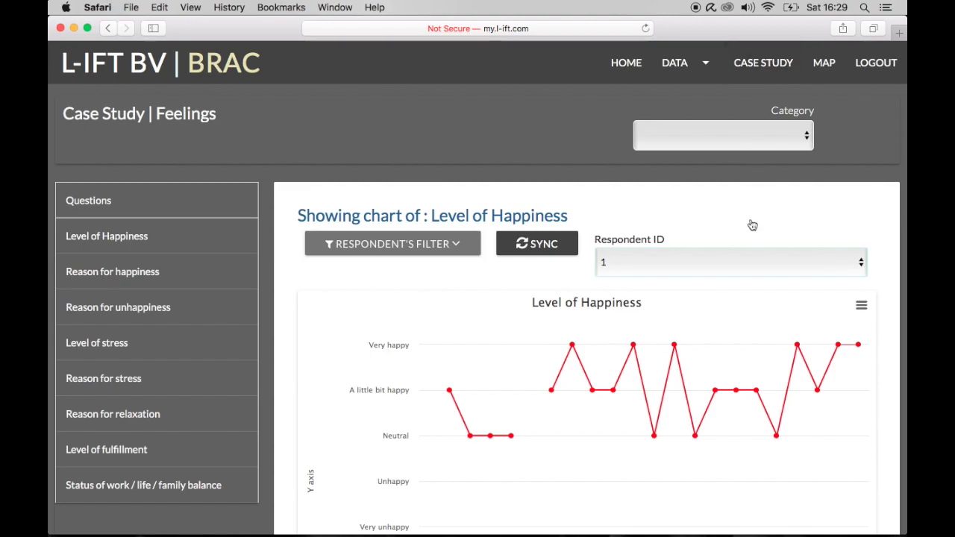
left_click(748, 258)
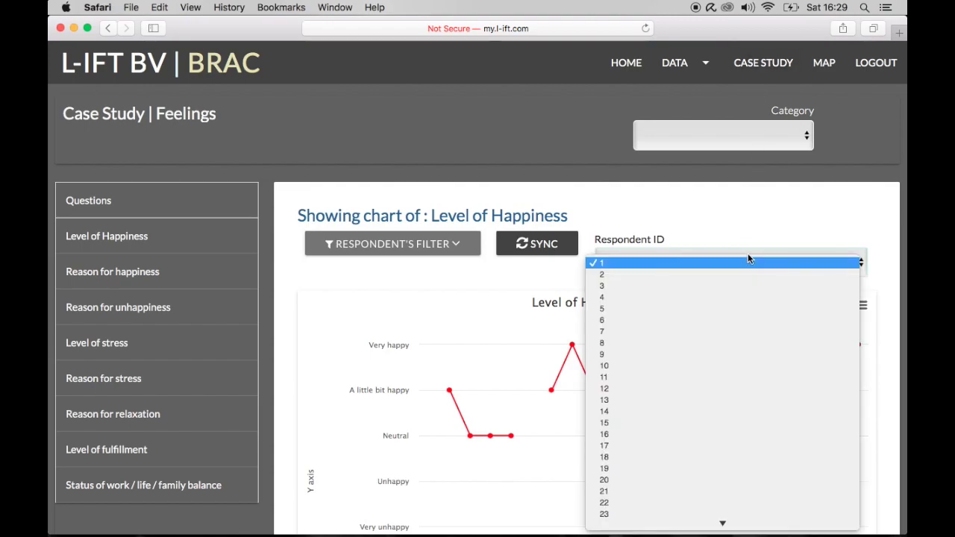
left_click(749, 258)
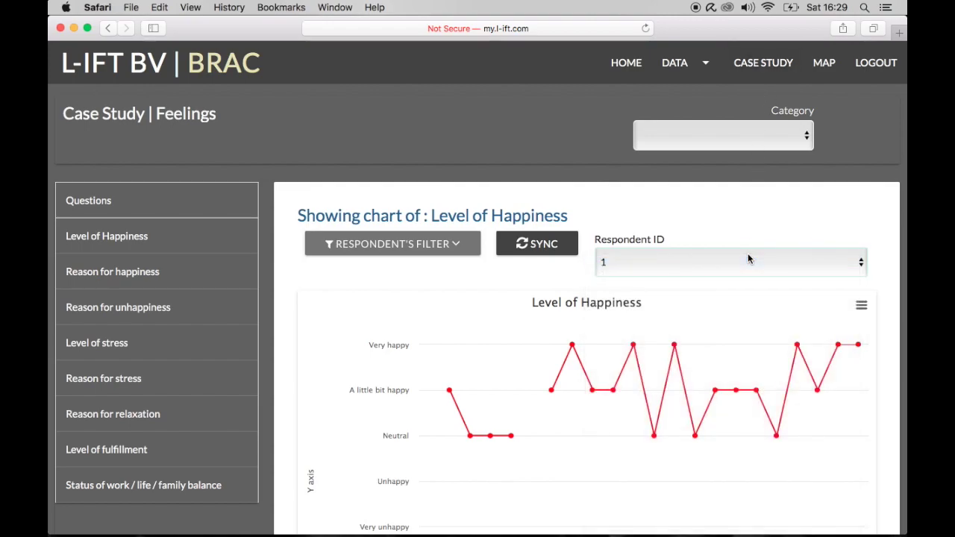
scroll(748, 258, "down", 2)
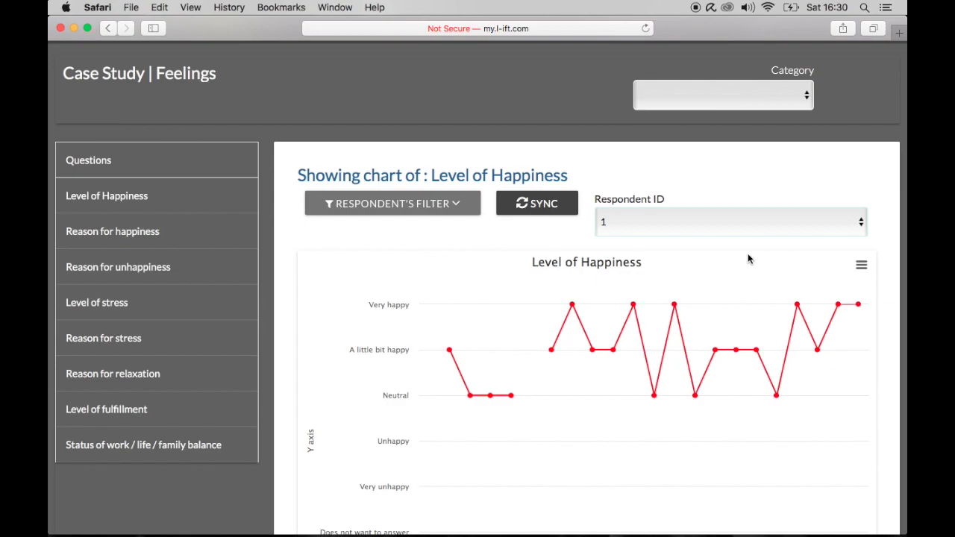
Switch the case study to respondent ID 101 and examine the points and gaps in the Level of Happiness chart.
left_click(752, 221)
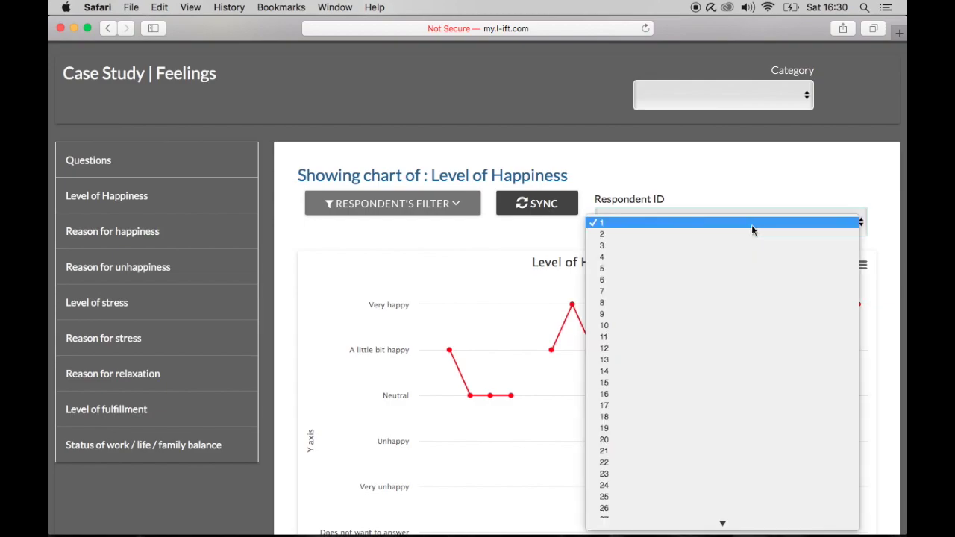
scroll(727, 365, "down", 10)
scroll(727, 369, "down", 6)
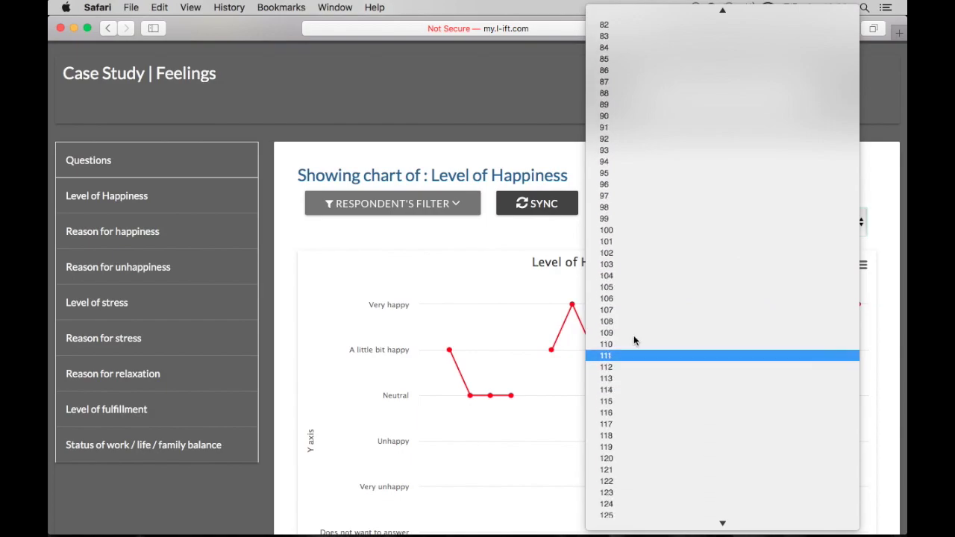
left_click(633, 242)
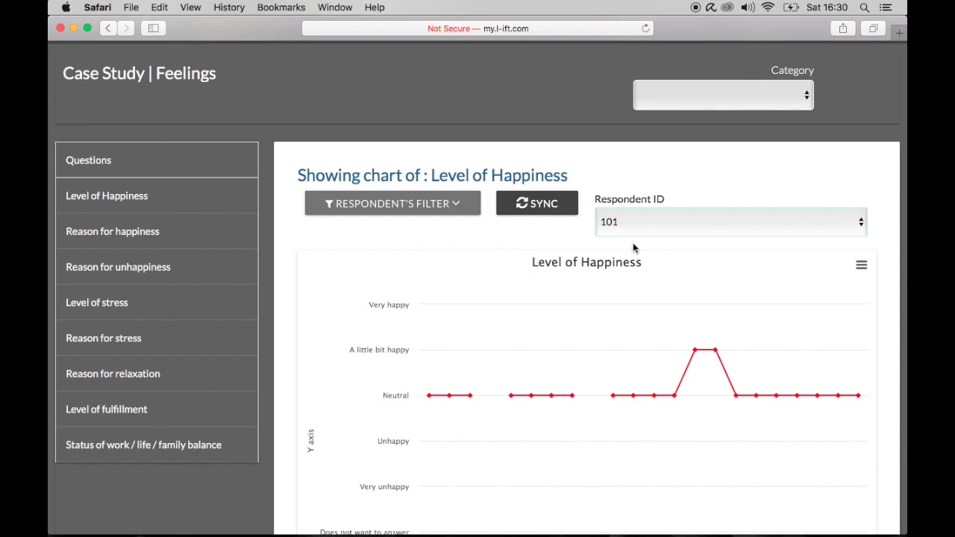
mouse_move(693, 350)
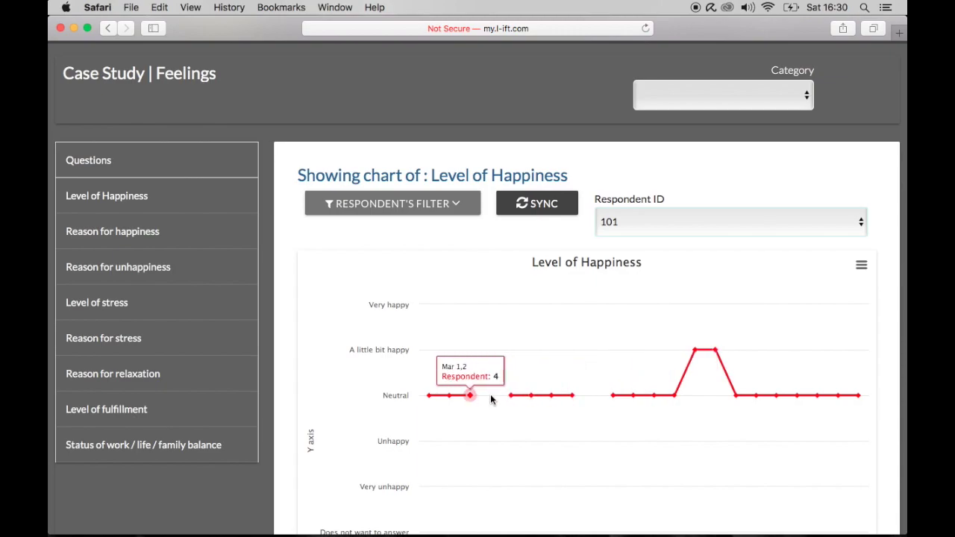
mouse_move(593, 418)
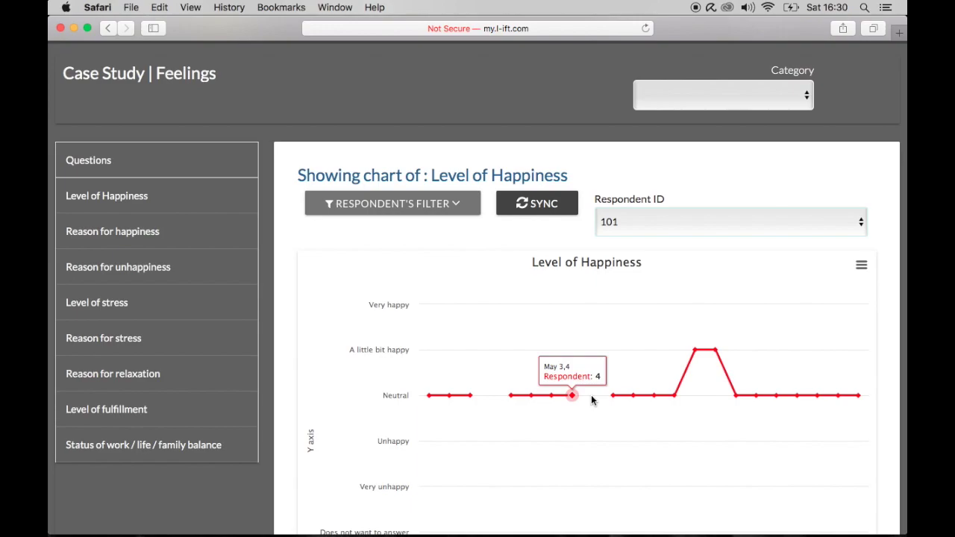
Open the Diaries data and set the question category to Business.
scroll(591, 395, "up", 2)
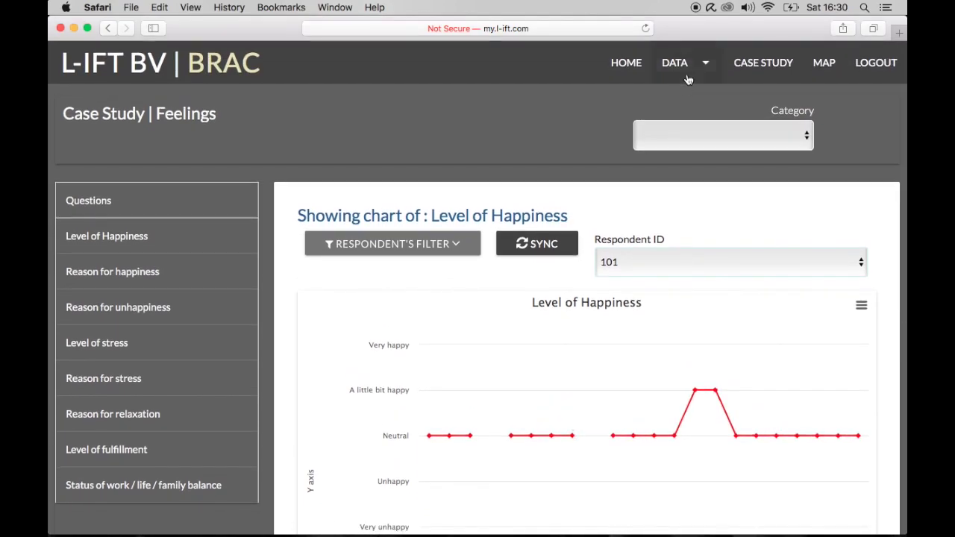
left_click(688, 66)
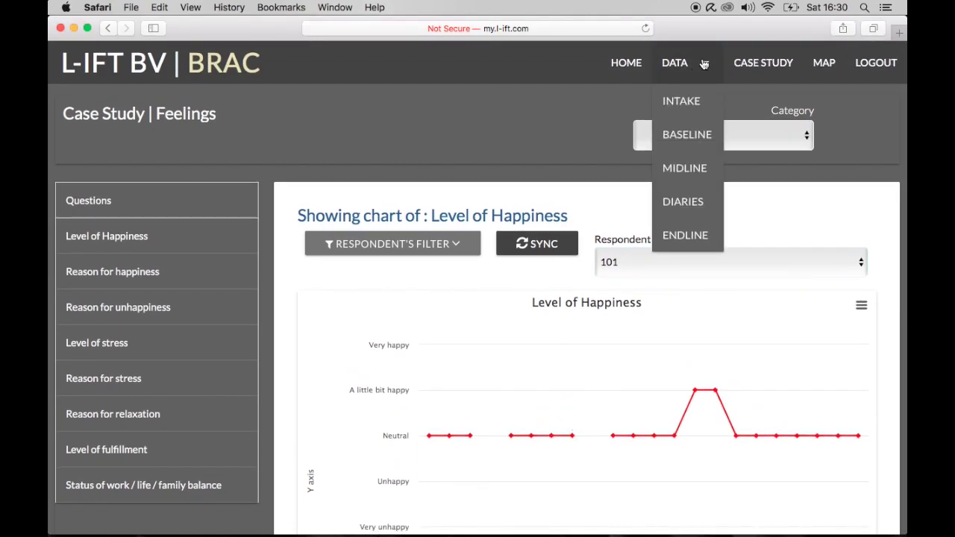
left_click(682, 206)
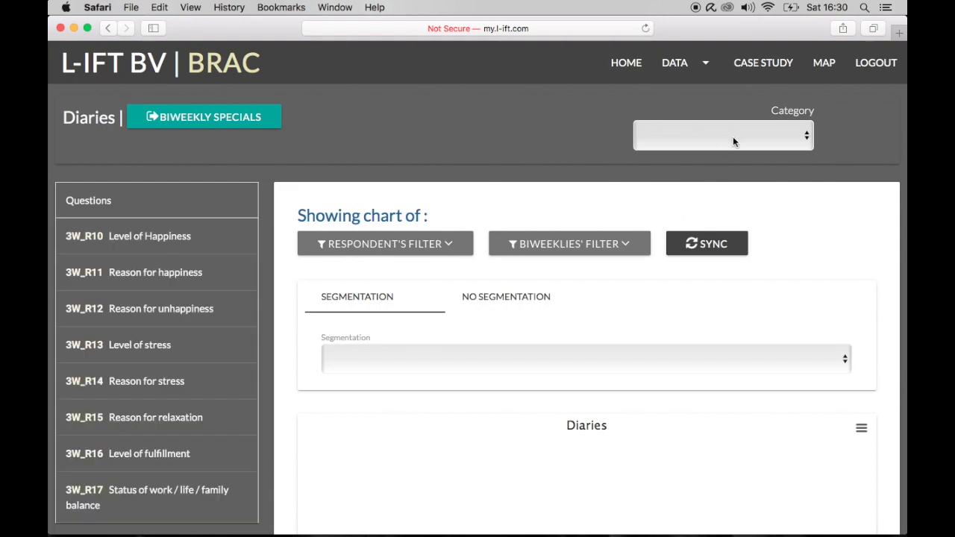
left_click(769, 136)
left_click(718, 187)
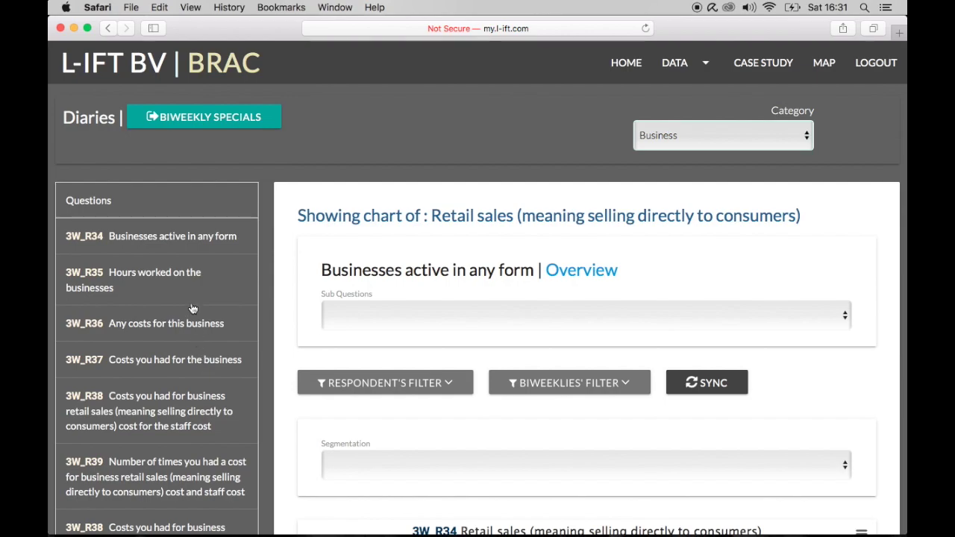
Show the full wording of question 3W_R34, Businesses active in any form, and examine its Retail sales chart by PPI score.
left_click(198, 247)
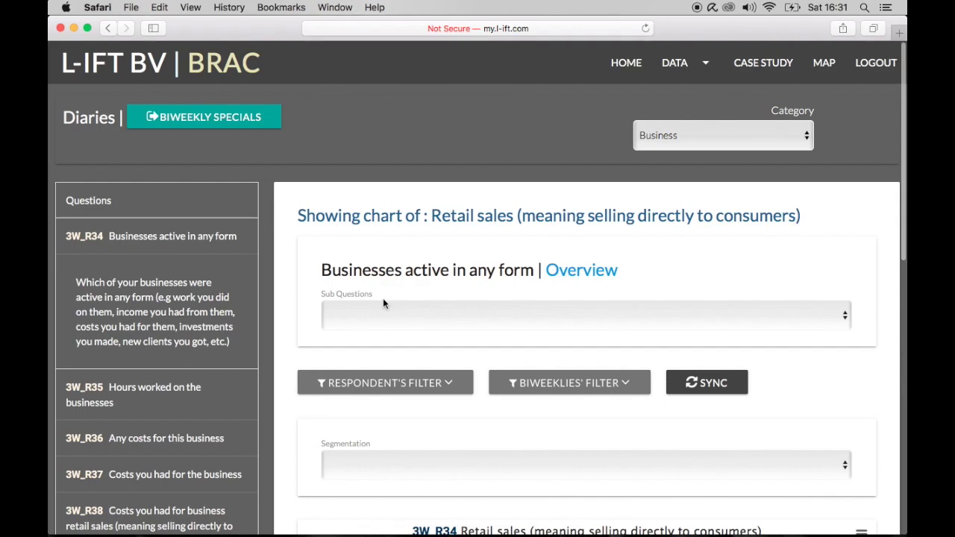
scroll(383, 300, "down", 5)
scroll(383, 303, "down", 4)
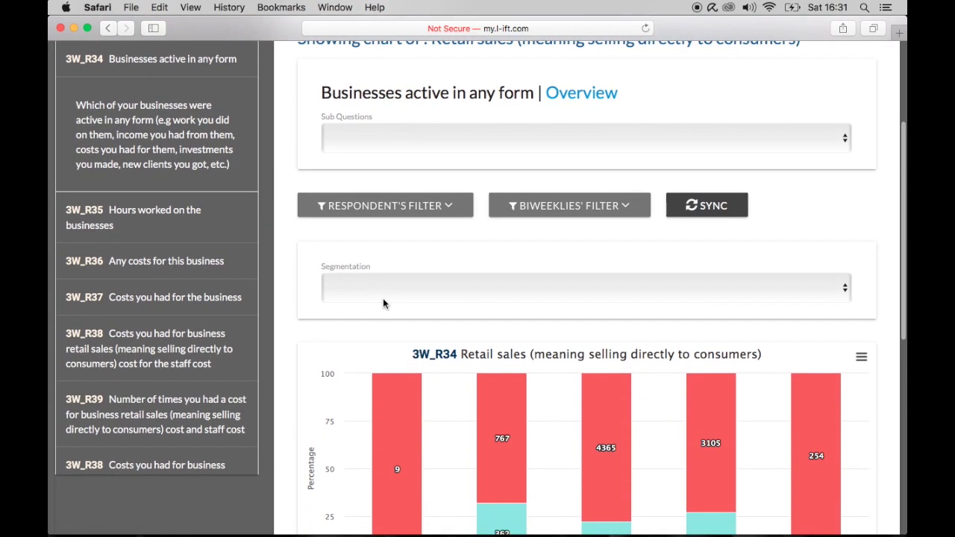
scroll(383, 303, "down", 2)
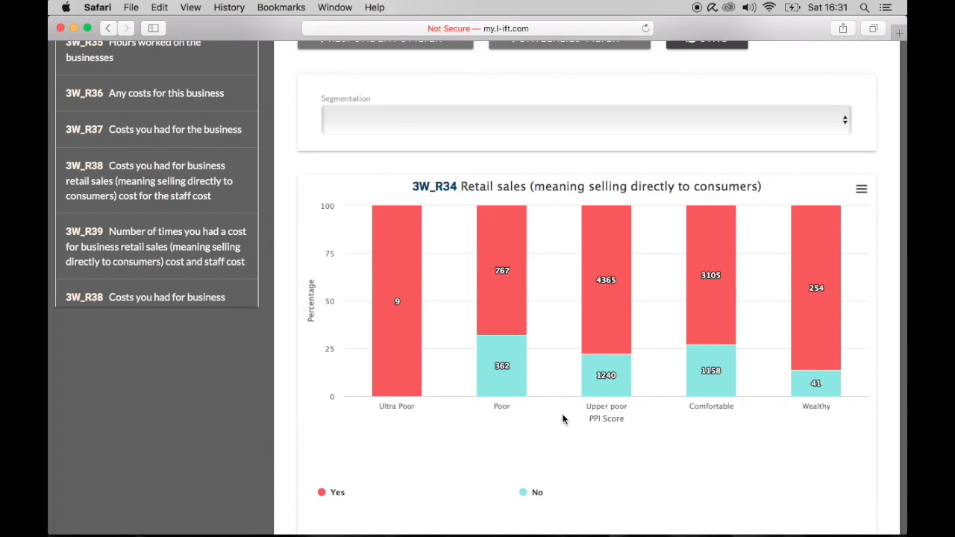
scroll(562, 419, "down", 1)
scroll(563, 416, "up", 5)
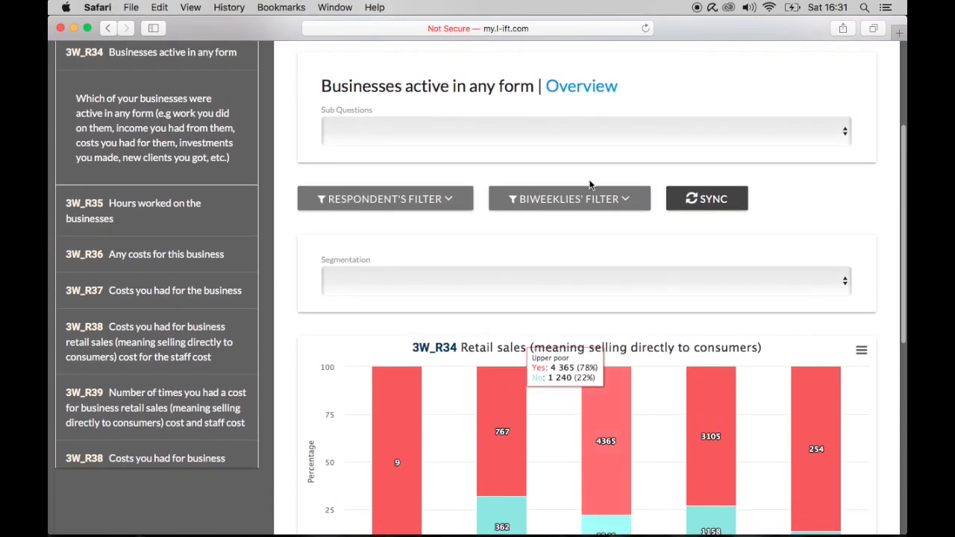
Display the overview chart for Businesses active in any form, inspect the business types, and check the chart's options.
left_click(597, 94)
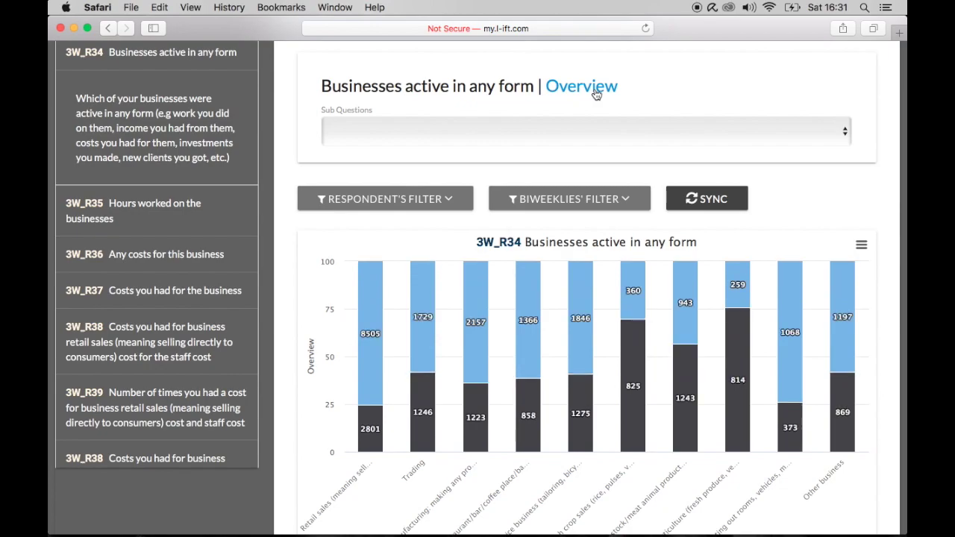
scroll(597, 94, "down", 4)
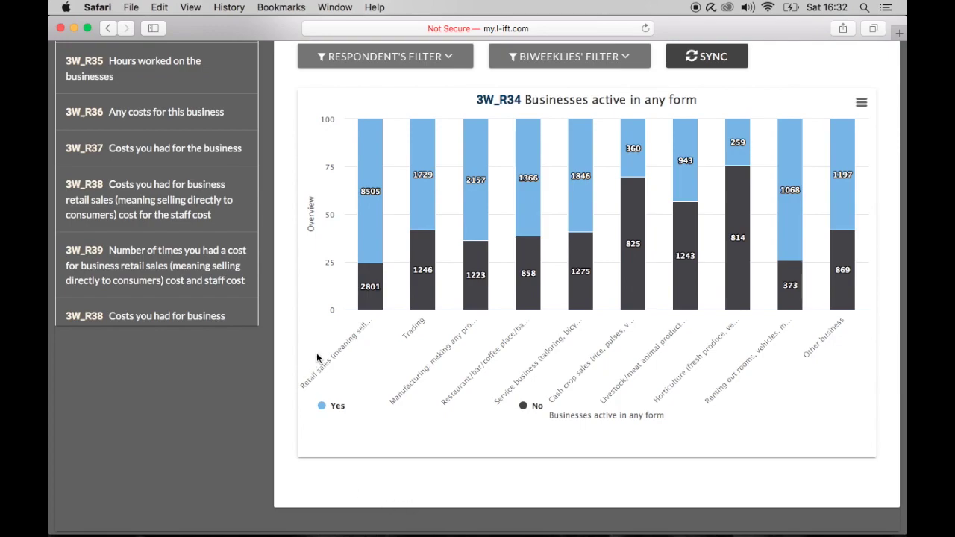
mouse_move(377, 220)
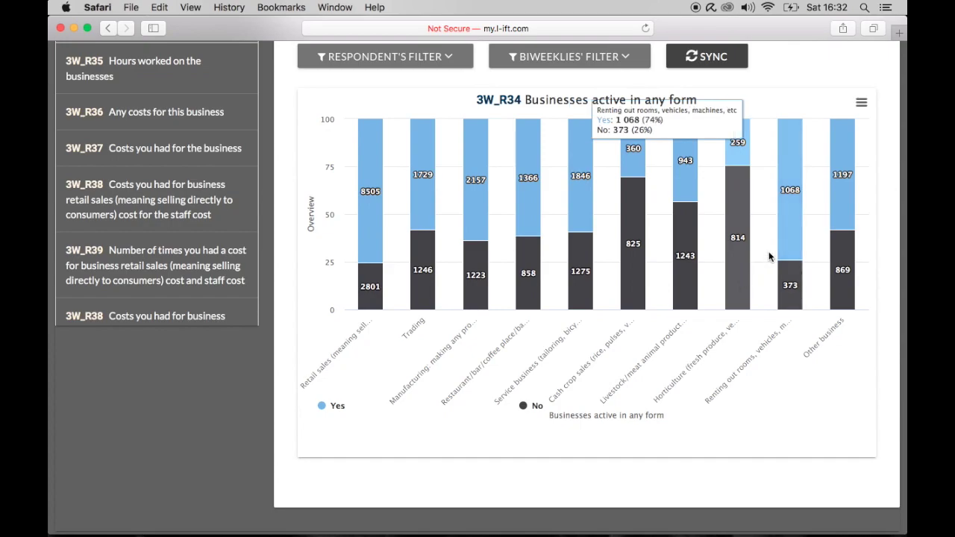
left_click(862, 104)
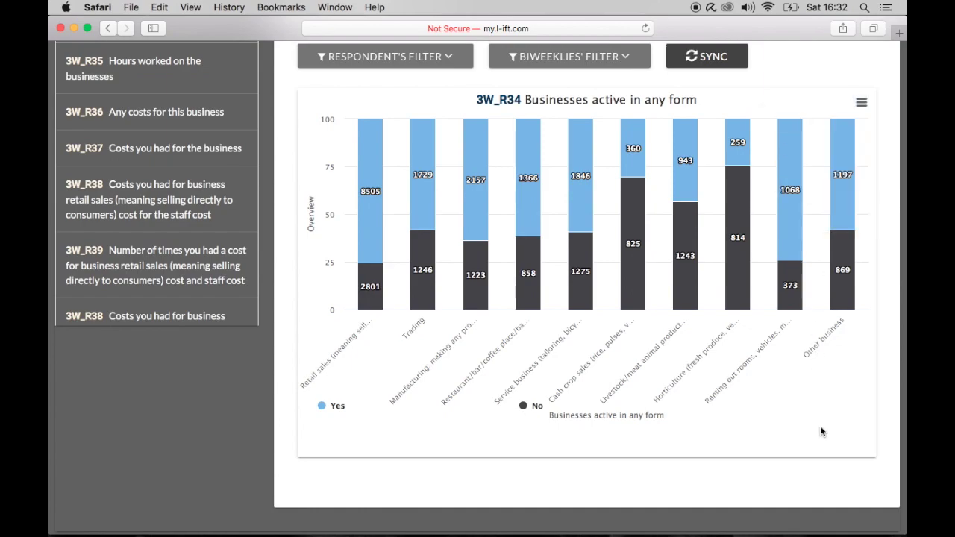
Switch from the Diaries charts to Biweekly Specials and choose the Jun 1,2 biweekly.
scroll(821, 432, "up", 10)
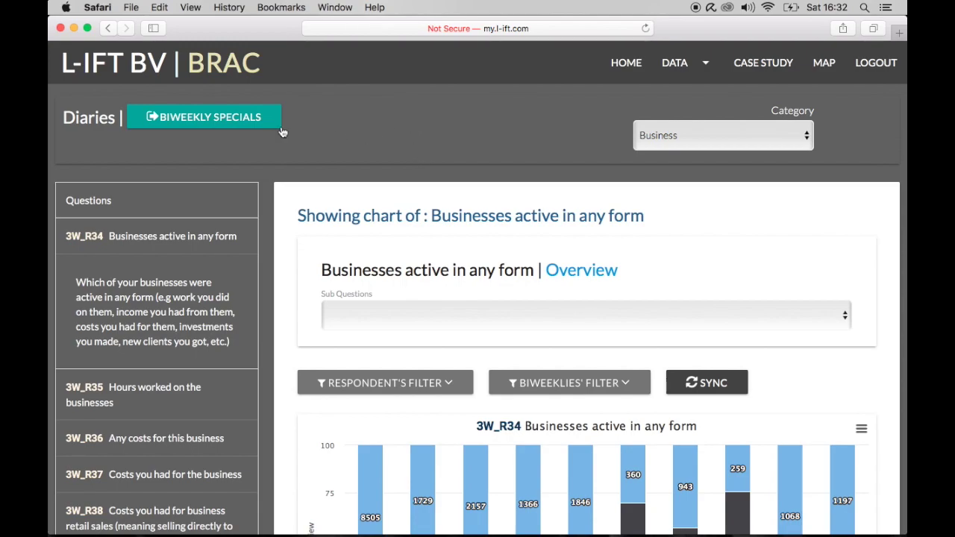
left_click(209, 122)
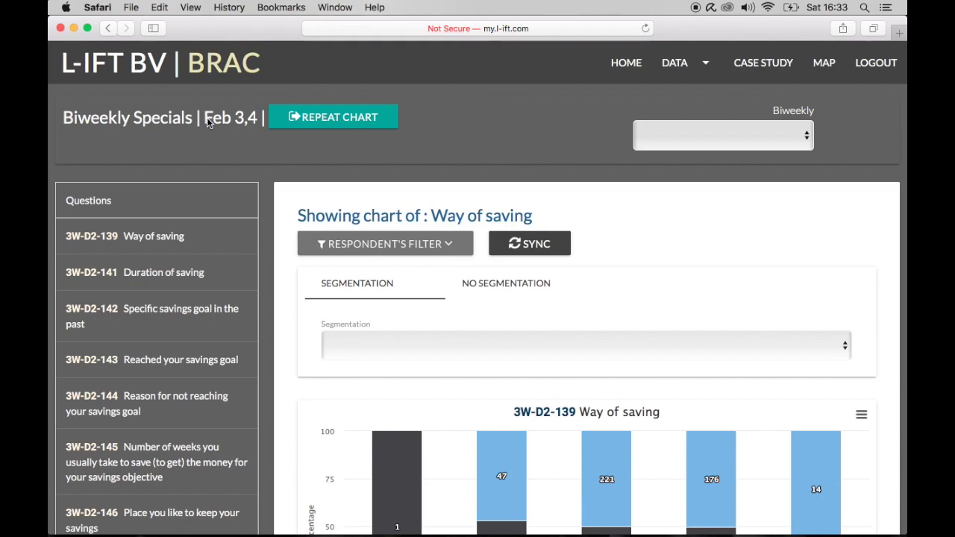
left_click(730, 144)
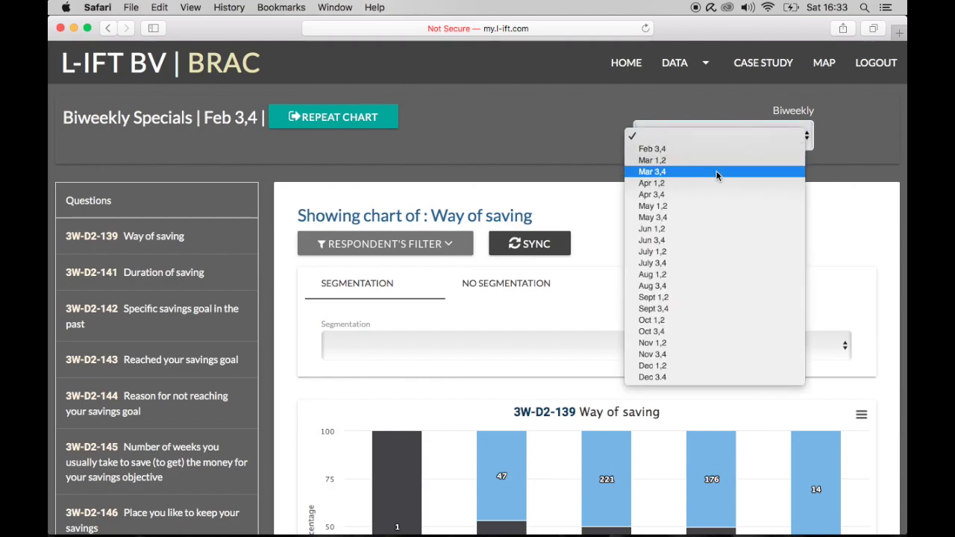
left_click(709, 229)
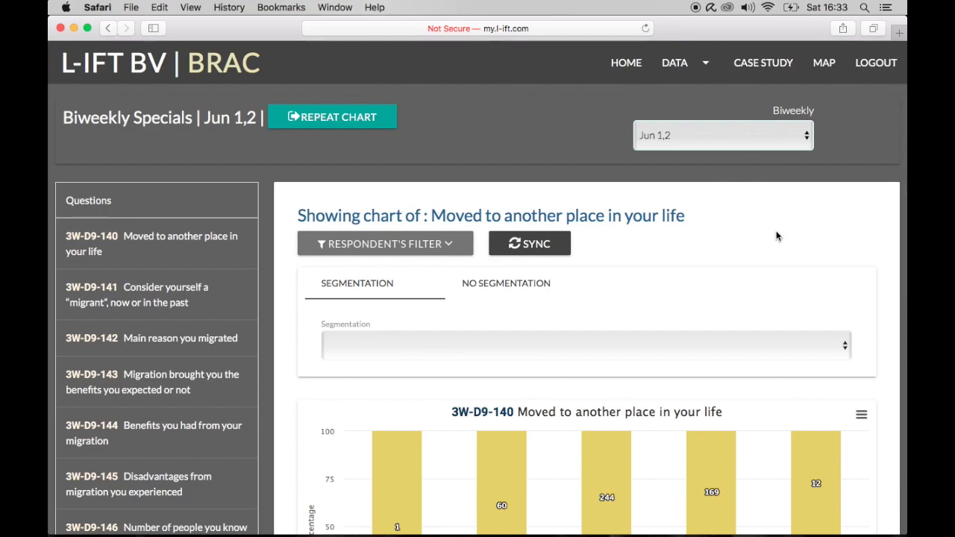
Bring up the choice of data sets for leaving the Biweekly Specials.
left_click(706, 69)
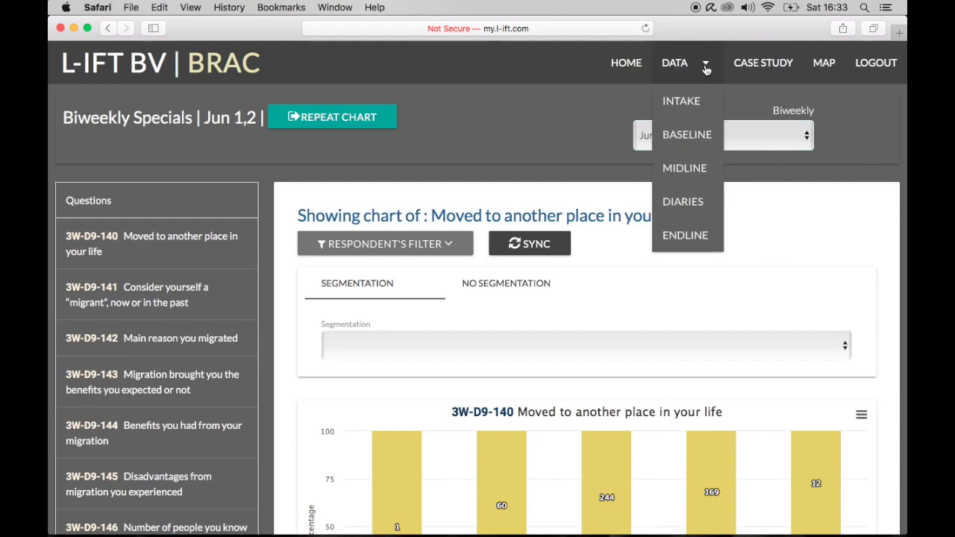